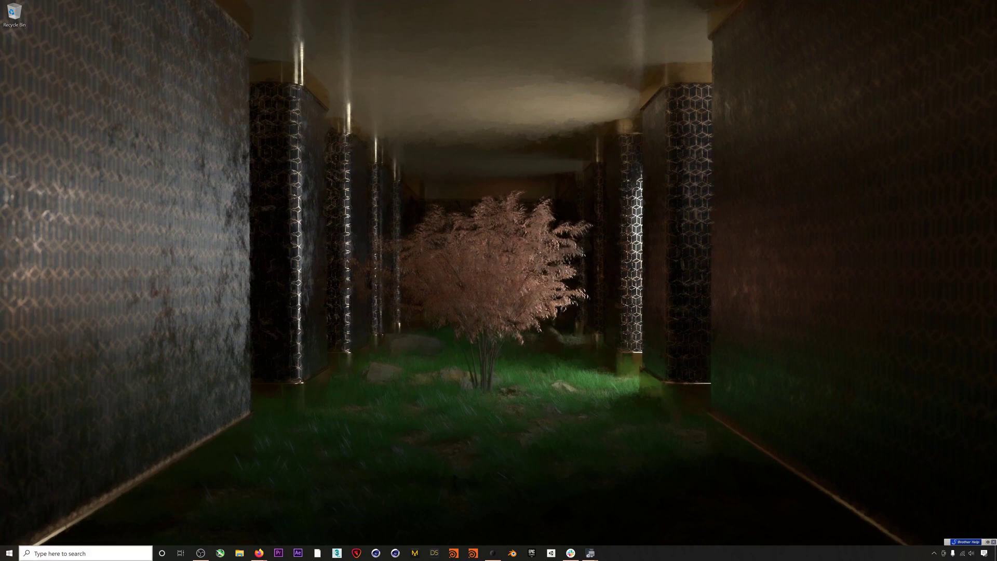
Step: Open Reallusion Hub, review Cartoon Animator 4's plug-ins for Motion LIVE 2D and Rokoko, then launch it
text(rok)
click(86, 345)
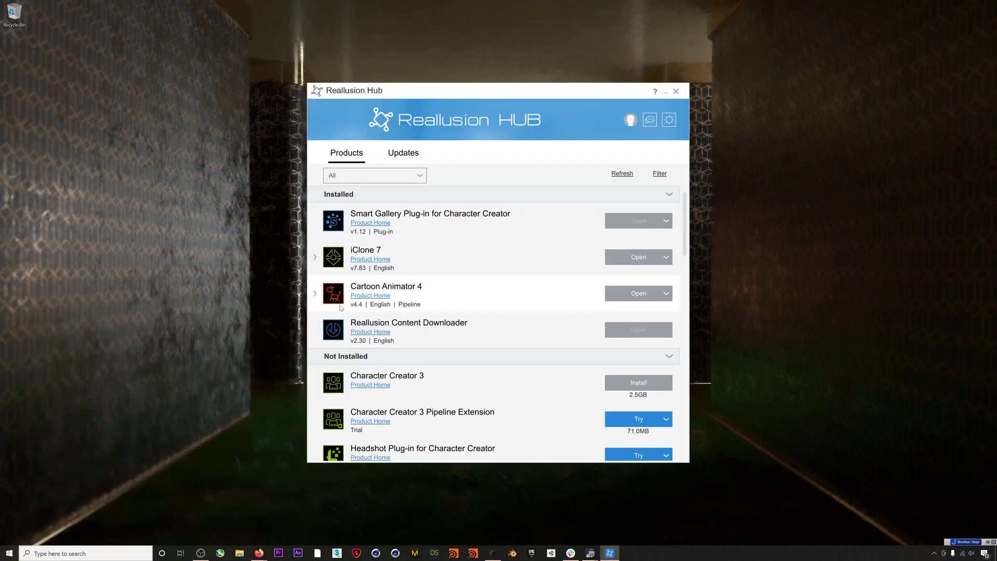
click(315, 294)
scroll(476, 294, down, 1)
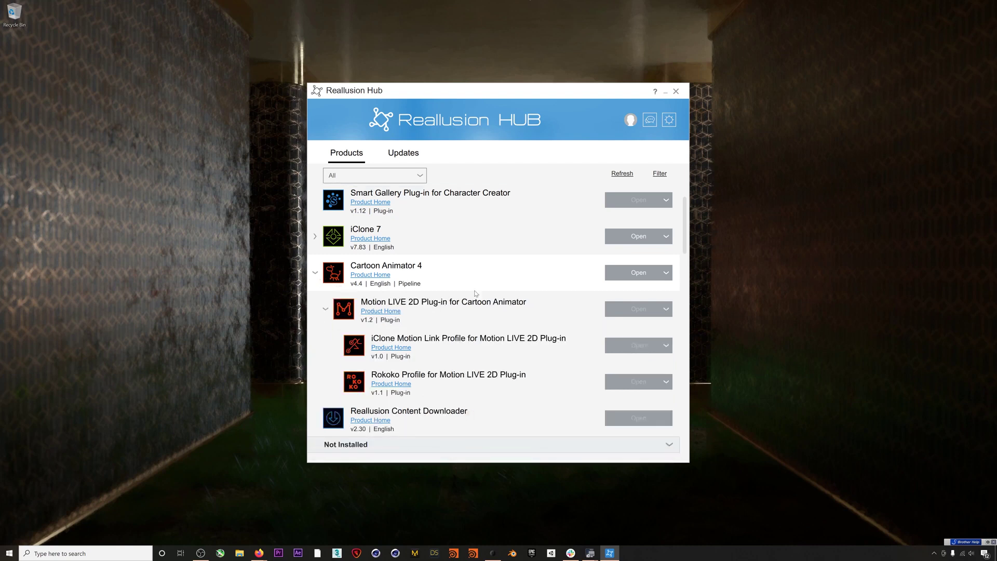
scroll(477, 294, down, 1)
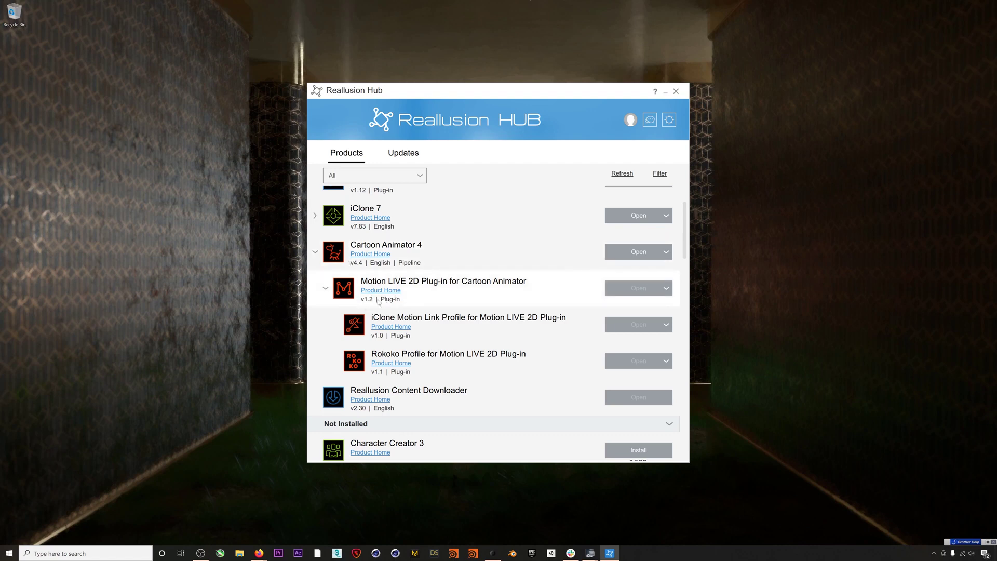
scroll(378, 301, down, 2)
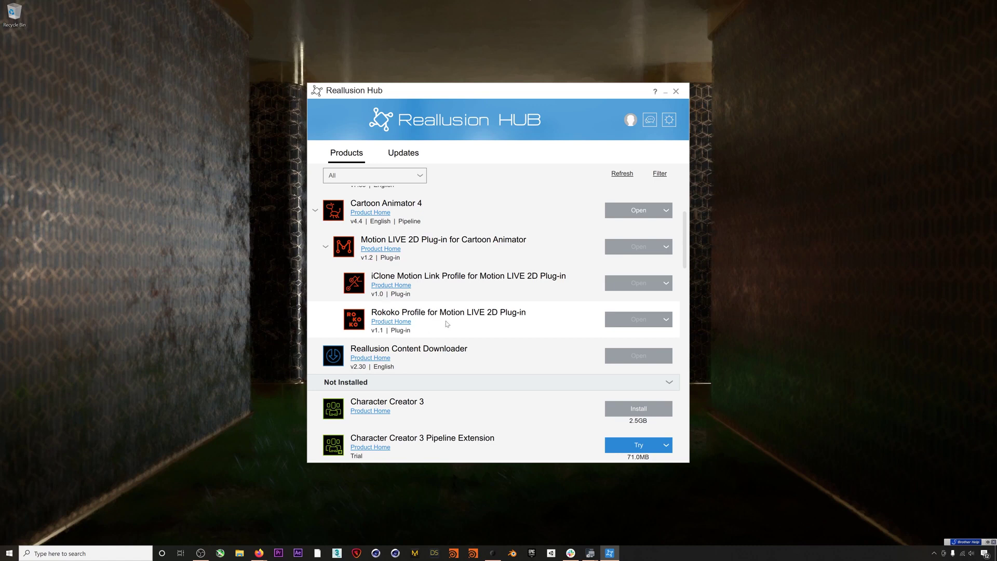
scroll(446, 324, up, 1)
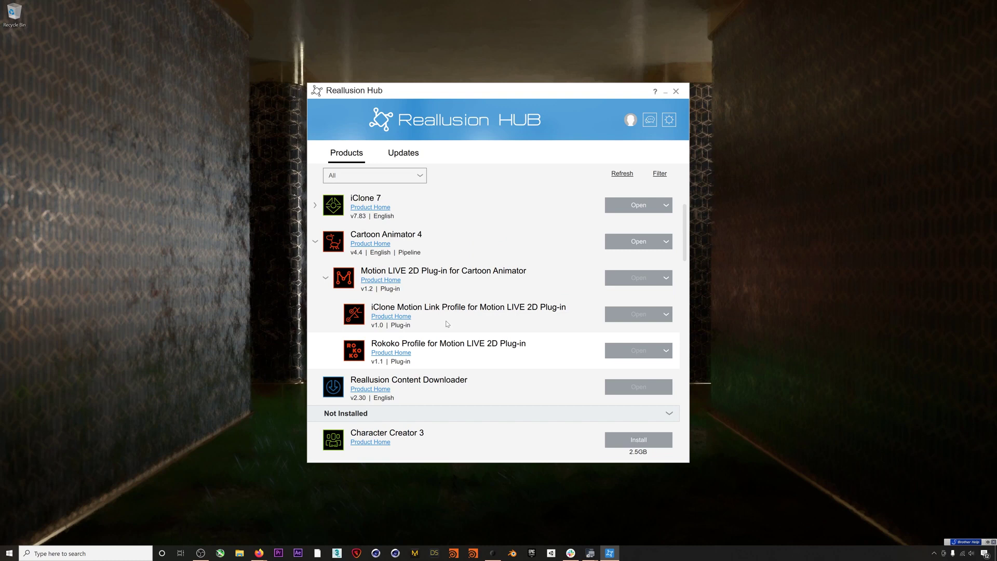
scroll(447, 324, up, 1)
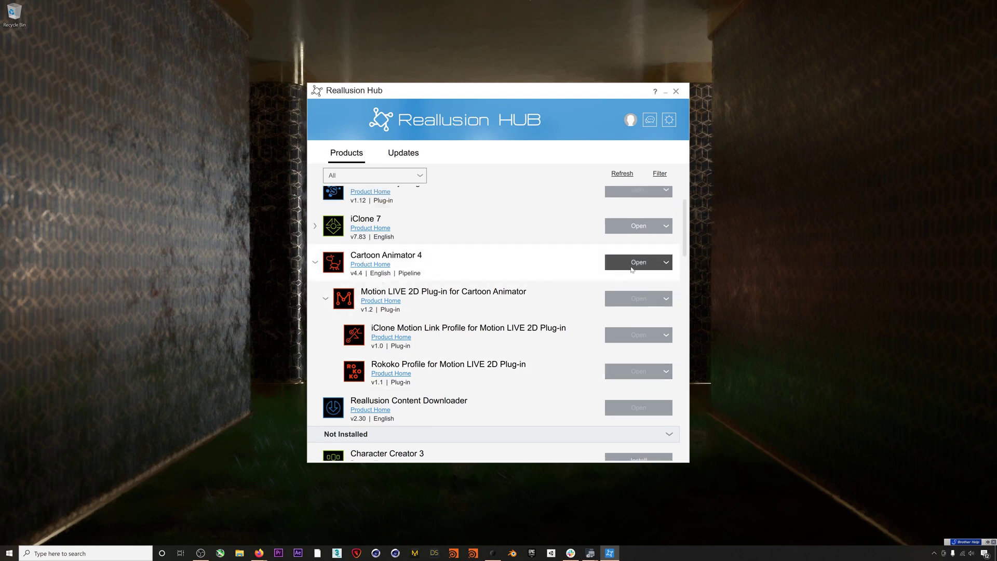
click(624, 266)
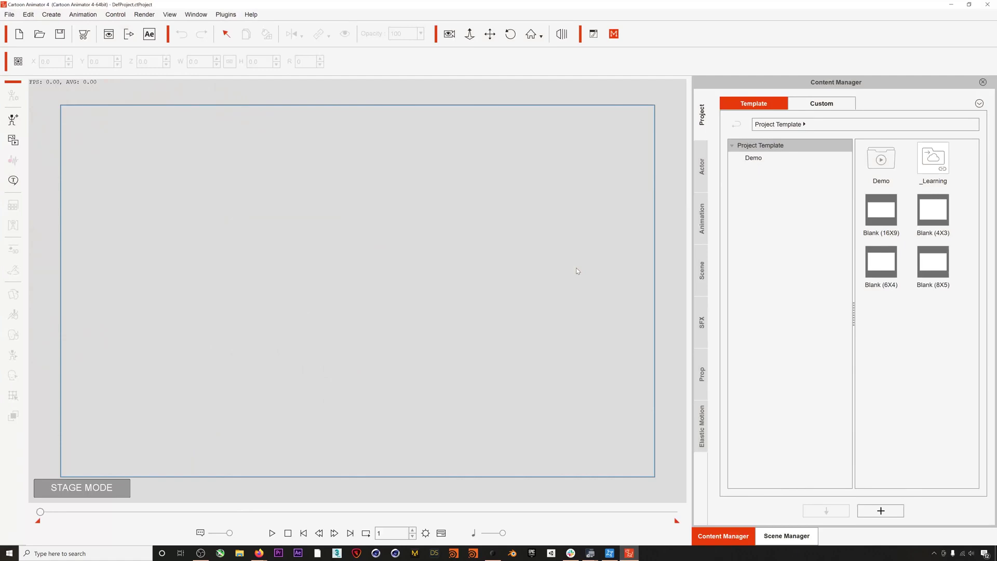
Step: Apply the Stage background from the Scene > Background templates
click(704, 269)
click(757, 158)
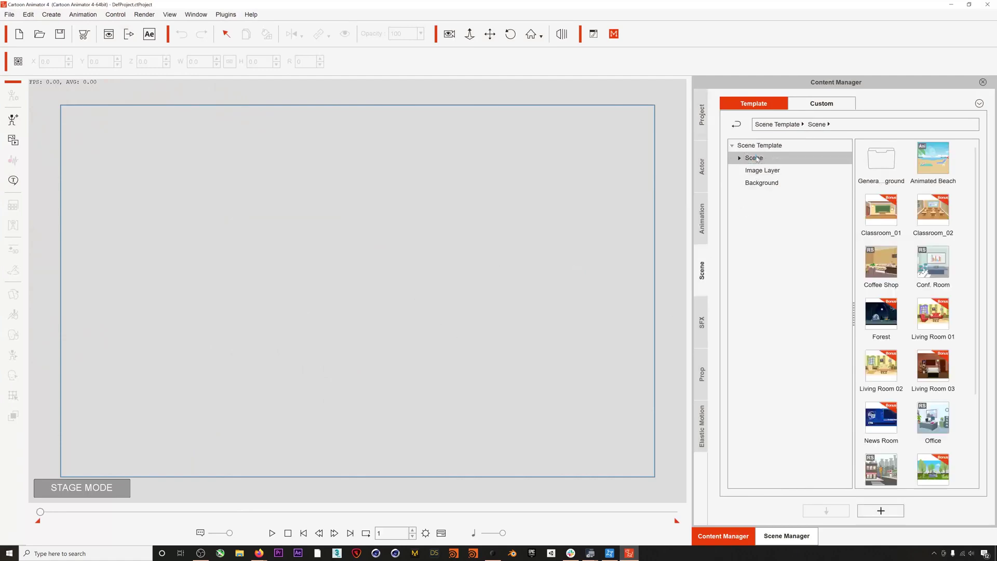
click(796, 183)
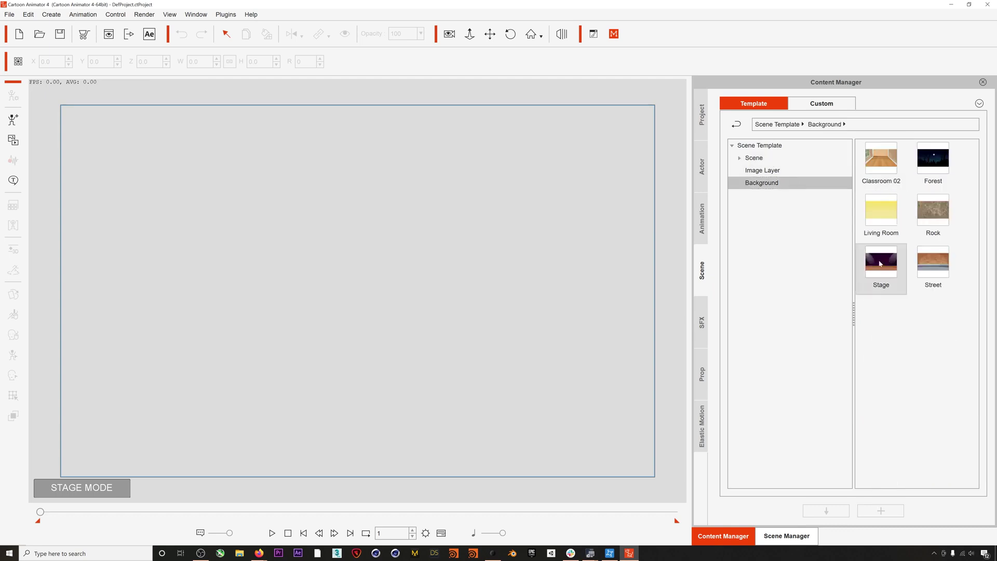
double_click(880, 263)
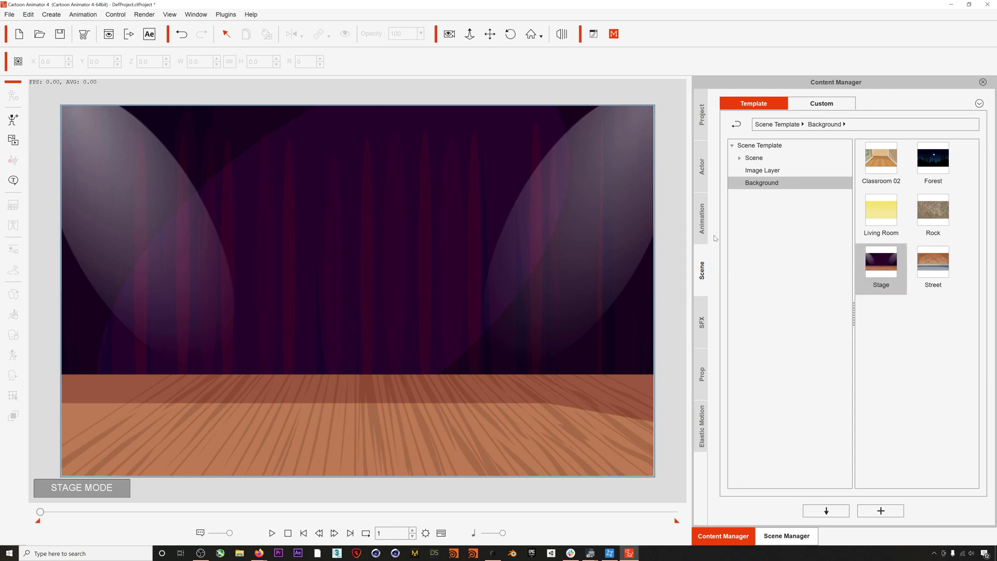
Step: Add Martha_F from _G3 360 > 1_G3 360 Human and bring her forward to Z 570
click(702, 171)
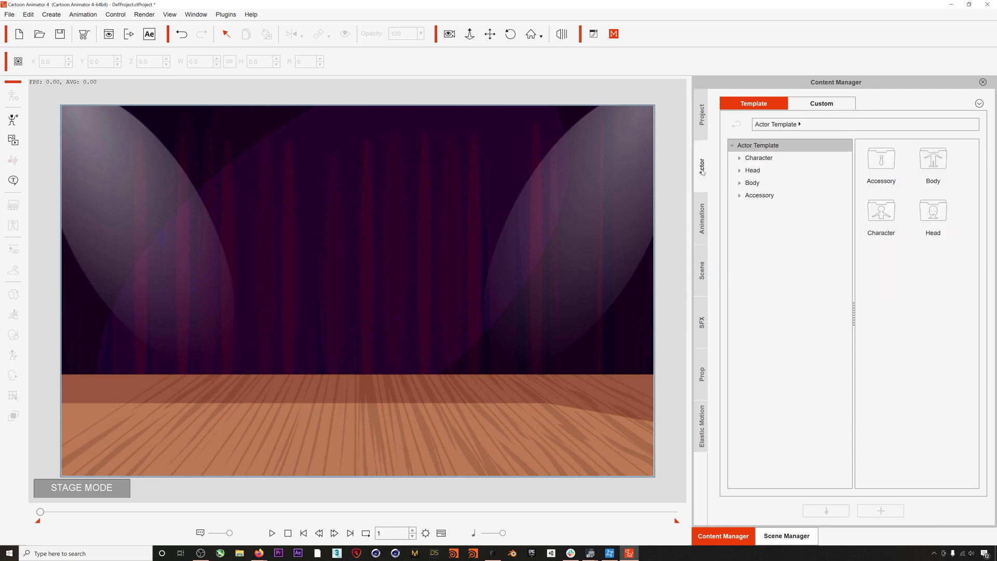
click(764, 159)
double_click(877, 162)
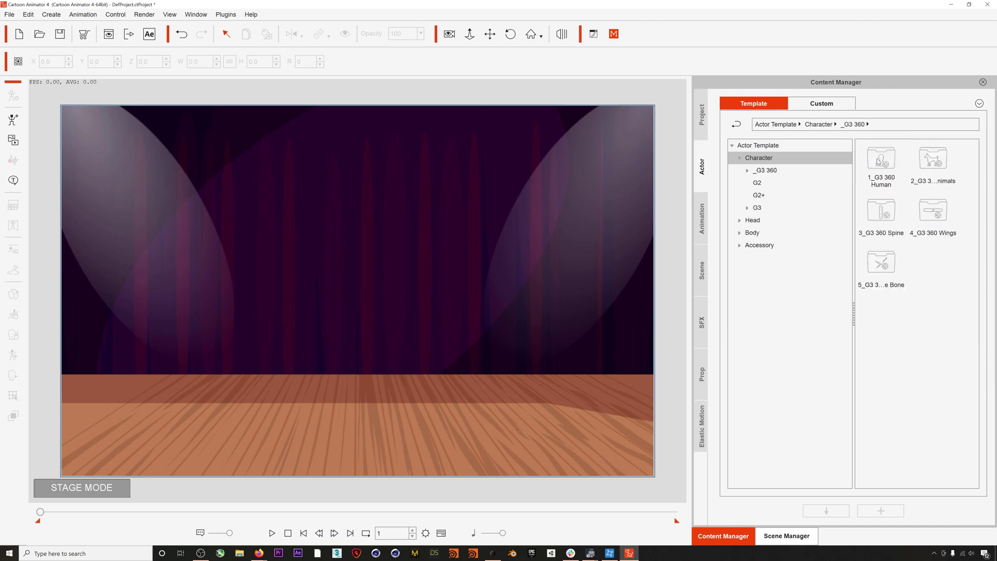
double_click(879, 162)
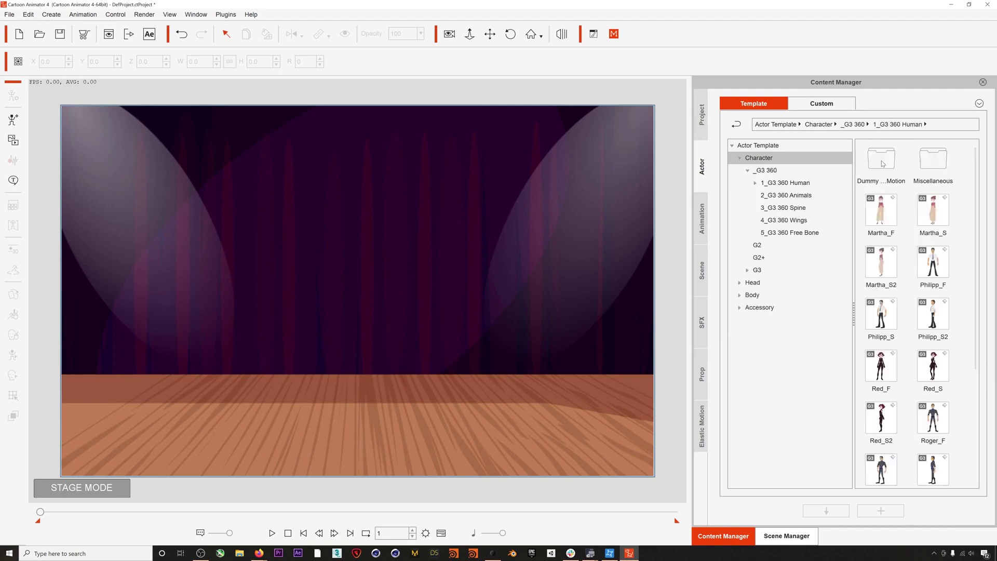
click(883, 218)
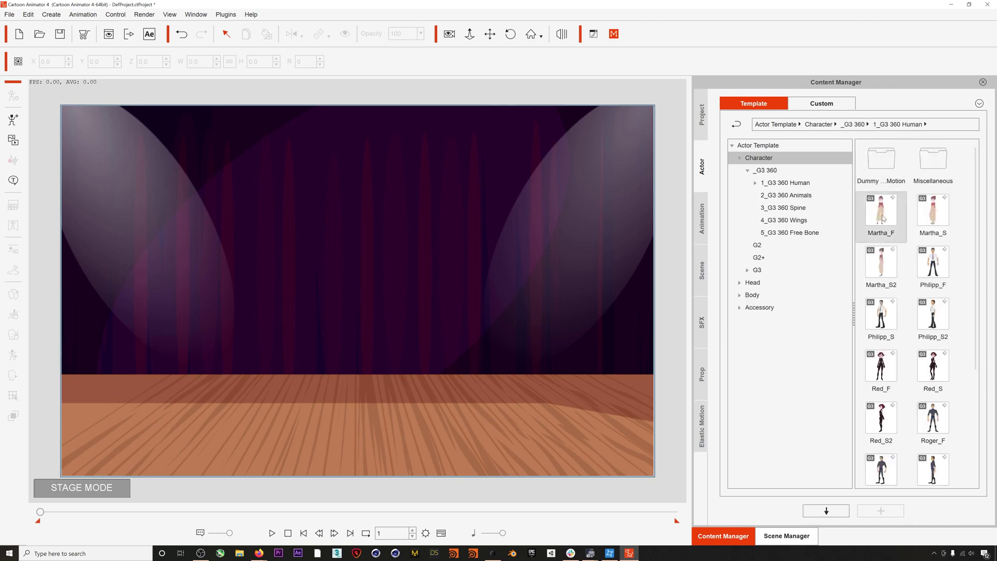
double_click(883, 218)
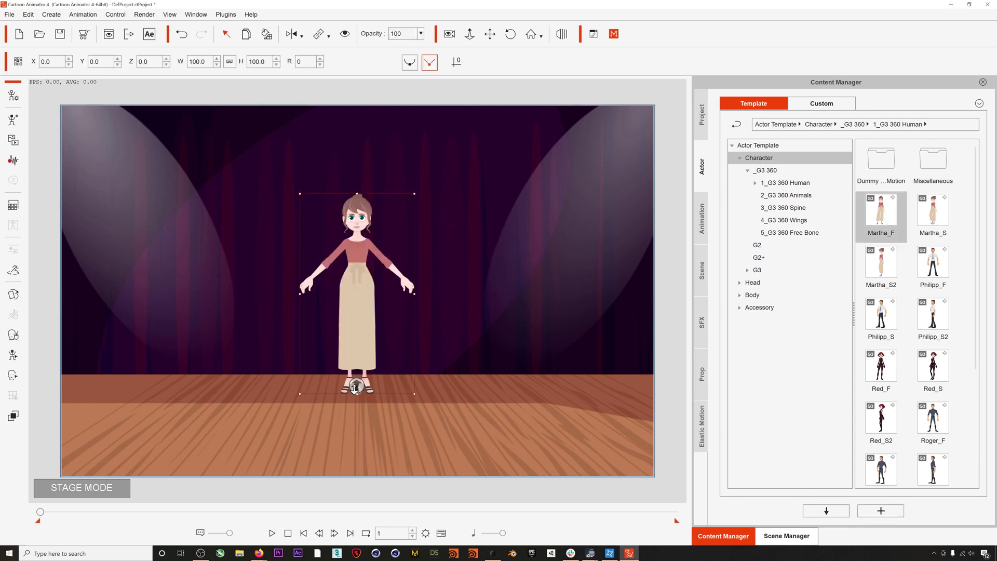
drag(356, 388, 356, 439)
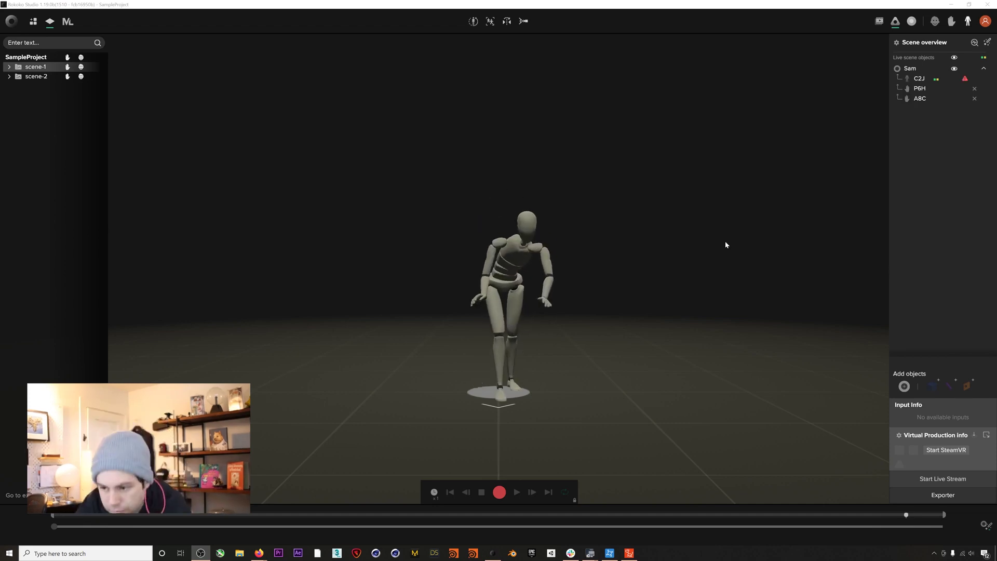
Step: Enable Rokoko live streaming to Cartoon Animator and add a second active port, 14045, alongside 14043
click(951, 478)
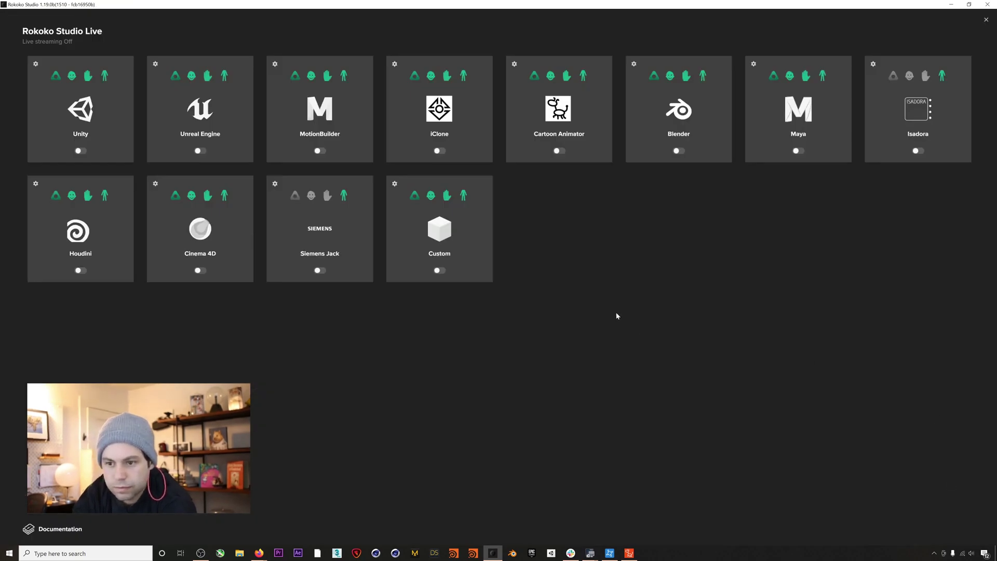
click(599, 158)
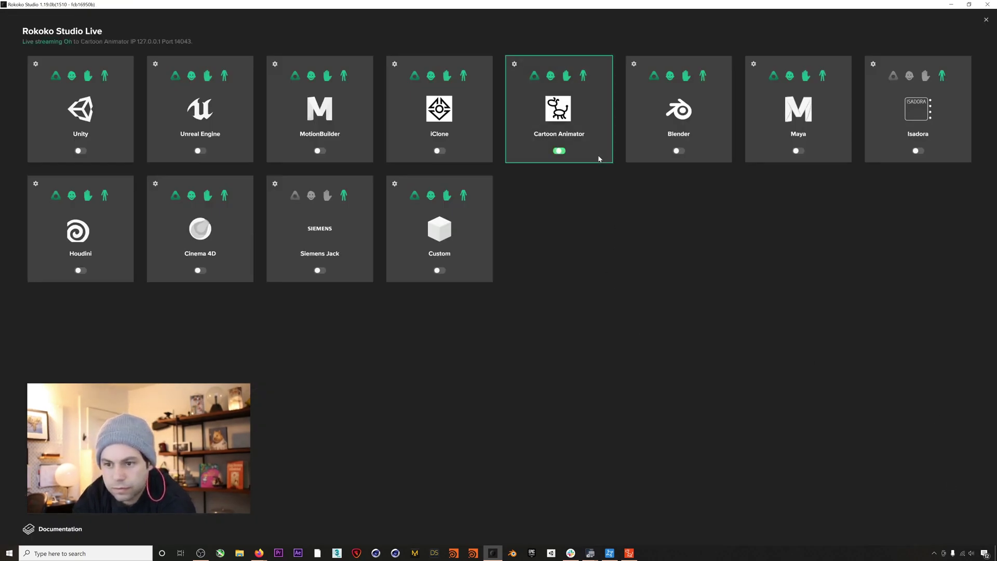
click(514, 64)
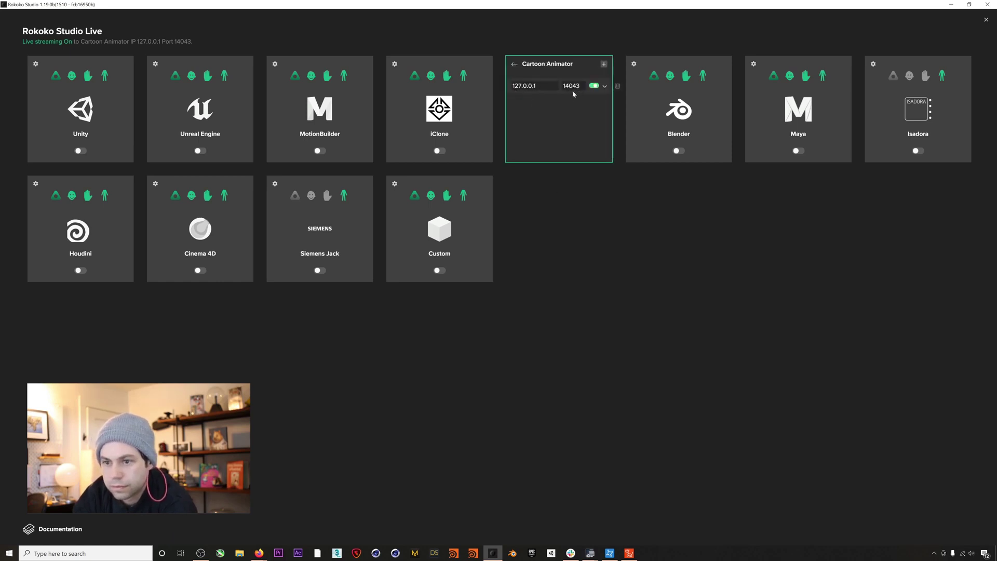
click(604, 65)
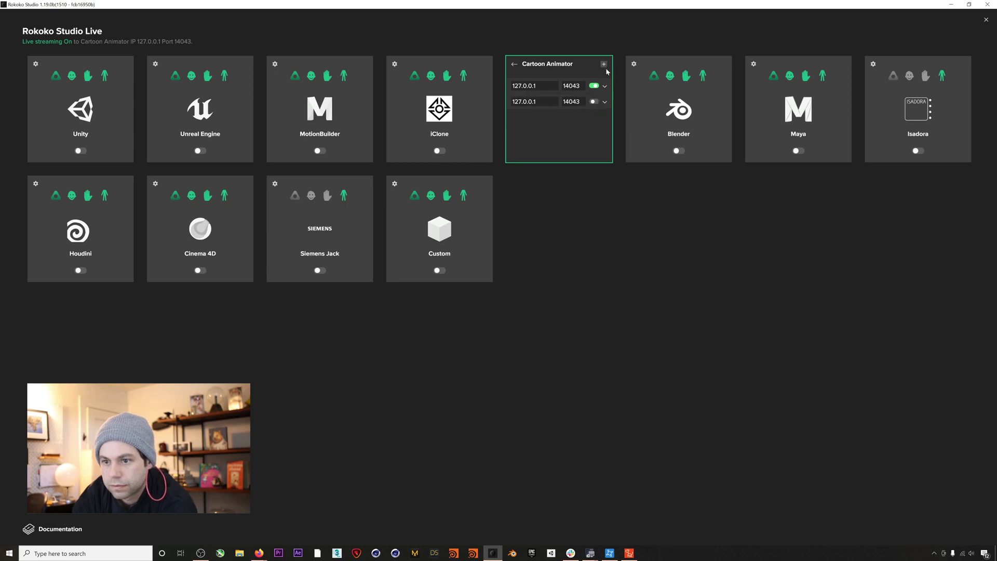
double_click(582, 102)
click(583, 106)
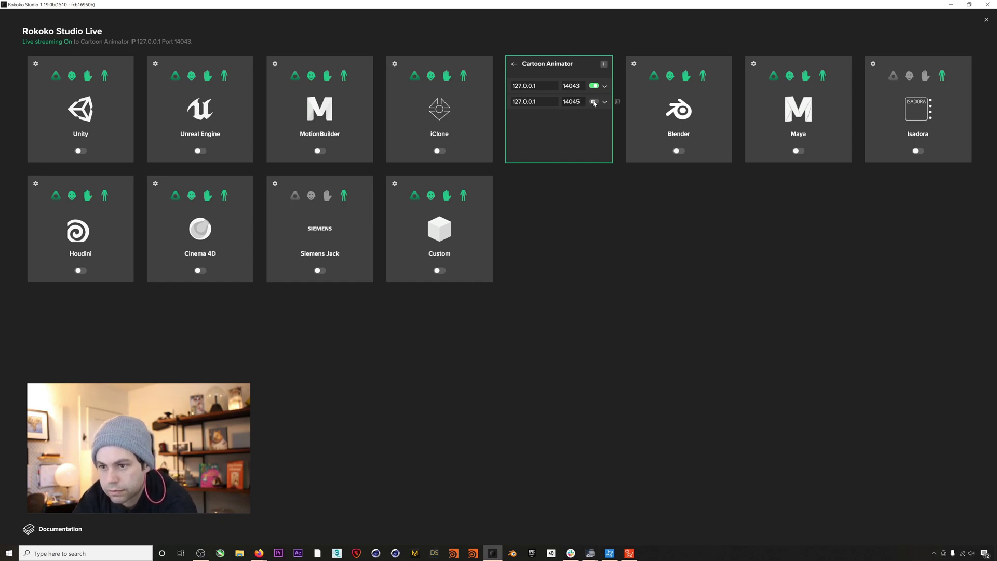
click(594, 102)
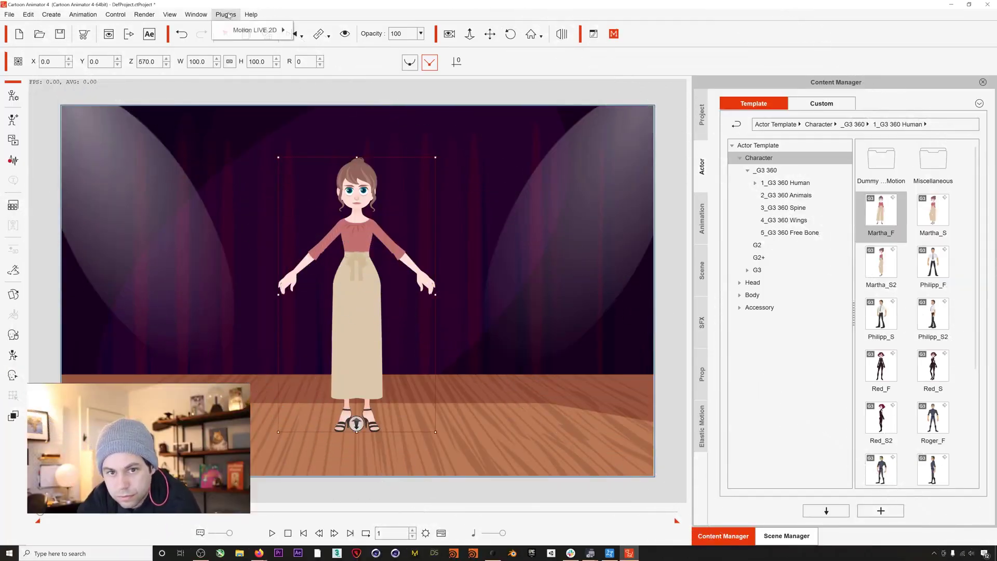
Step: In Motion LIVE 2D, connect the Body Rokoko gear at 127.0.0.1:14043 and select Hand Rokoko
mouse_move(257, 31)
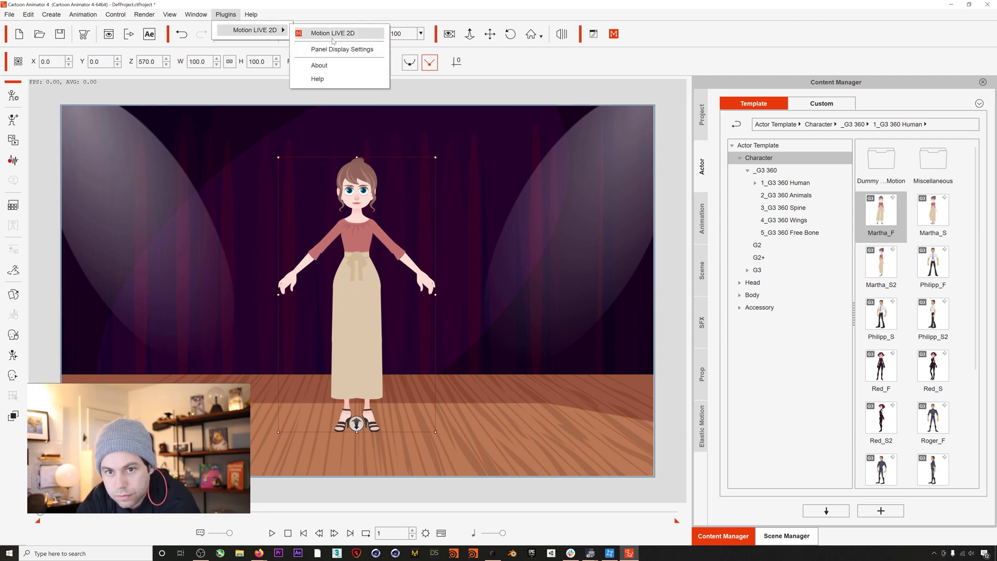
click(353, 35)
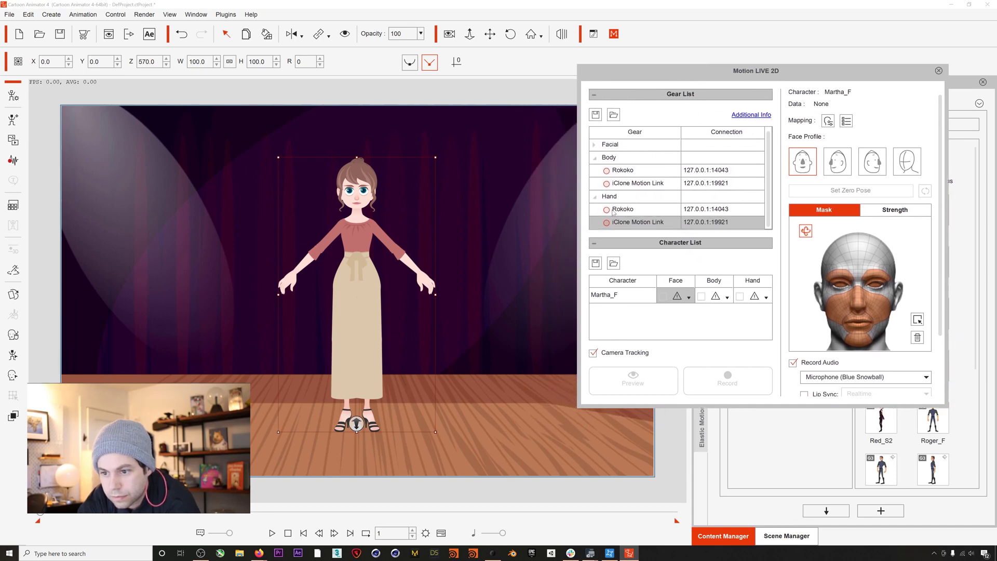
click(606, 171)
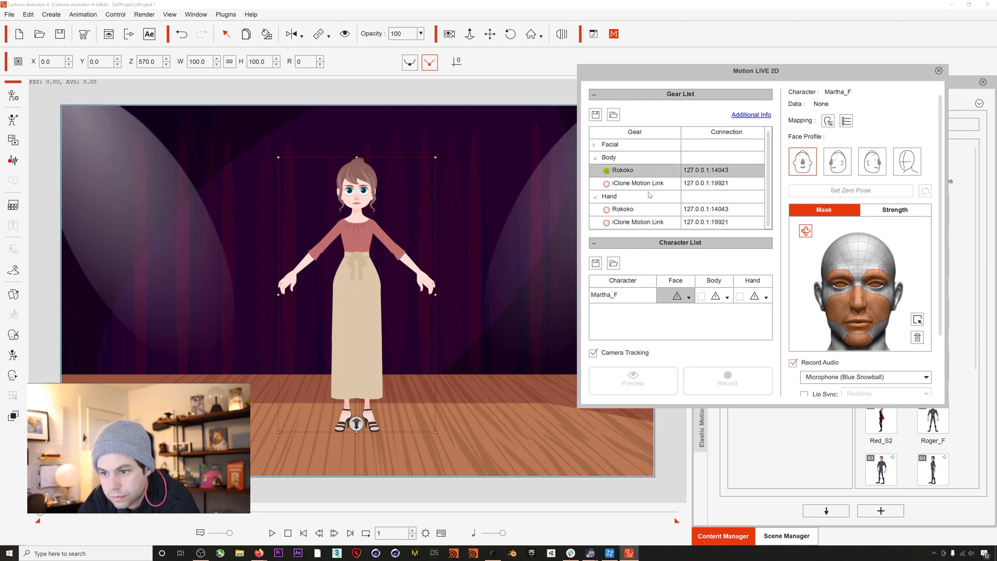
click(608, 210)
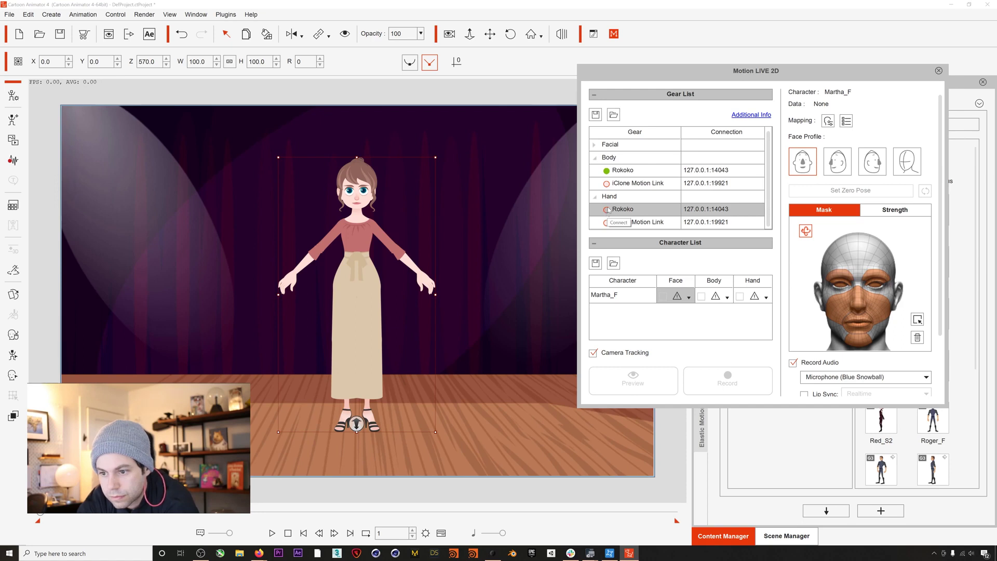
Step: After the failed connection, change the Hand Rokoko address to 127.0.0.1:14045 and connect it
click(607, 210)
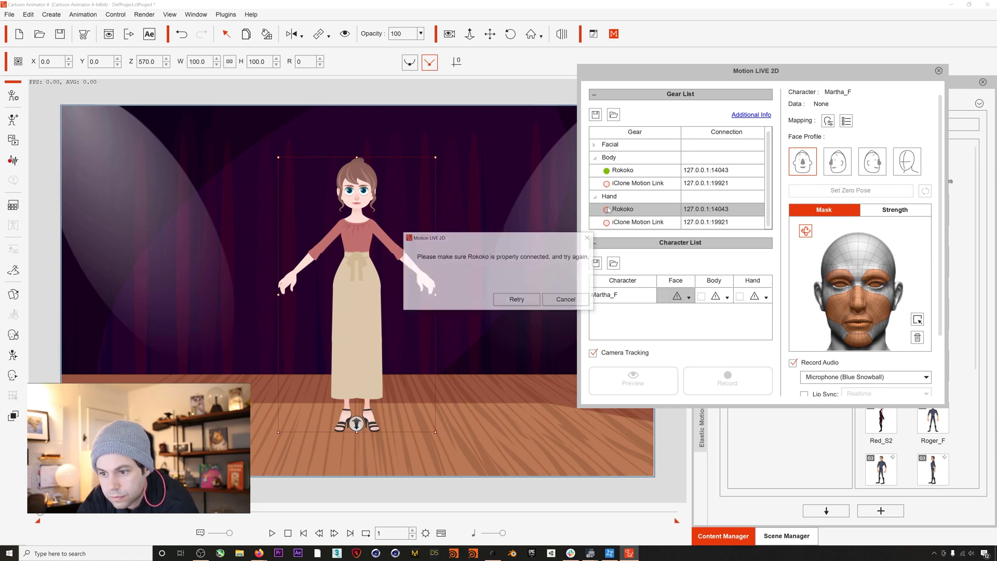
click(573, 298)
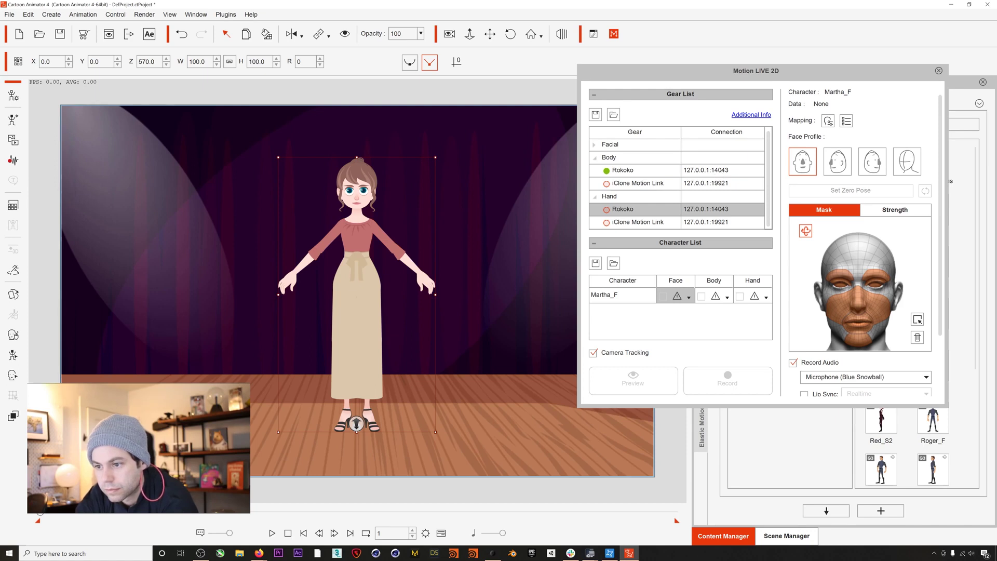
click(722, 209)
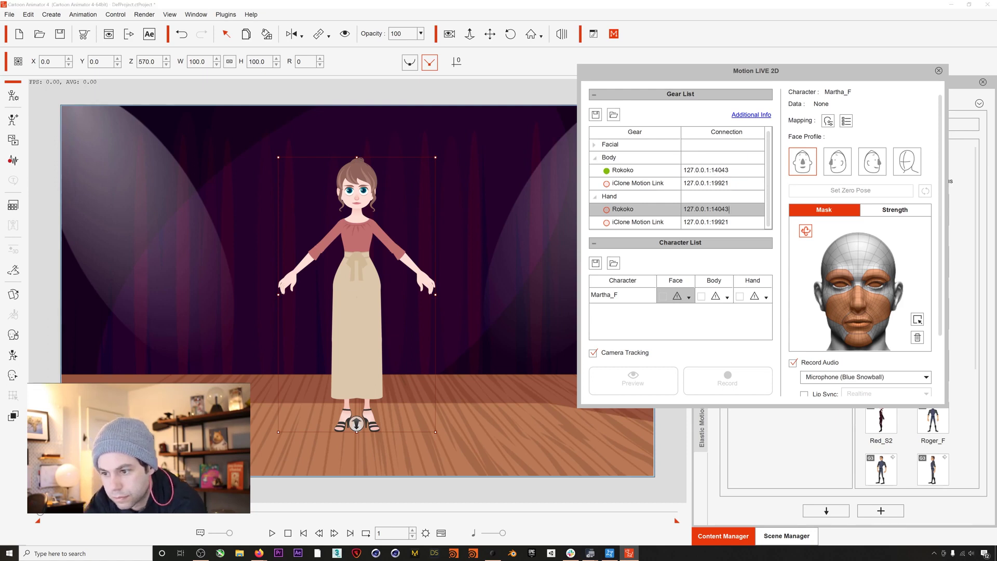
key(BackSpace)
text(5)
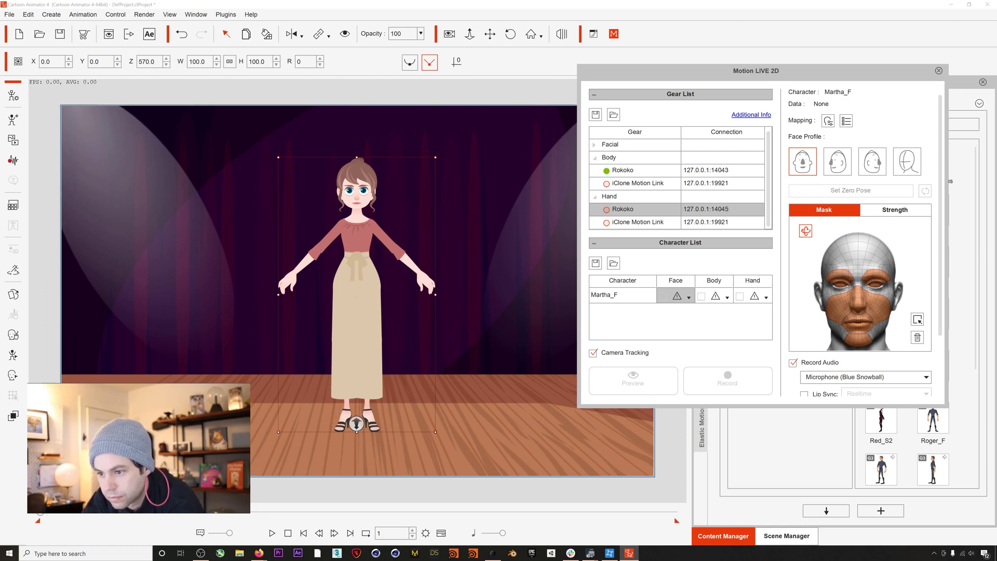
click(733, 196)
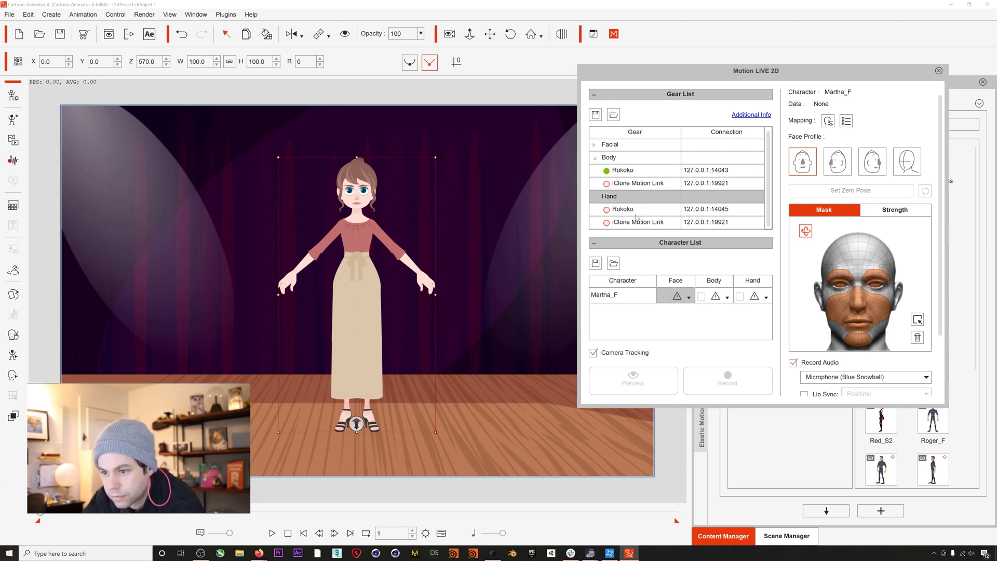
click(607, 211)
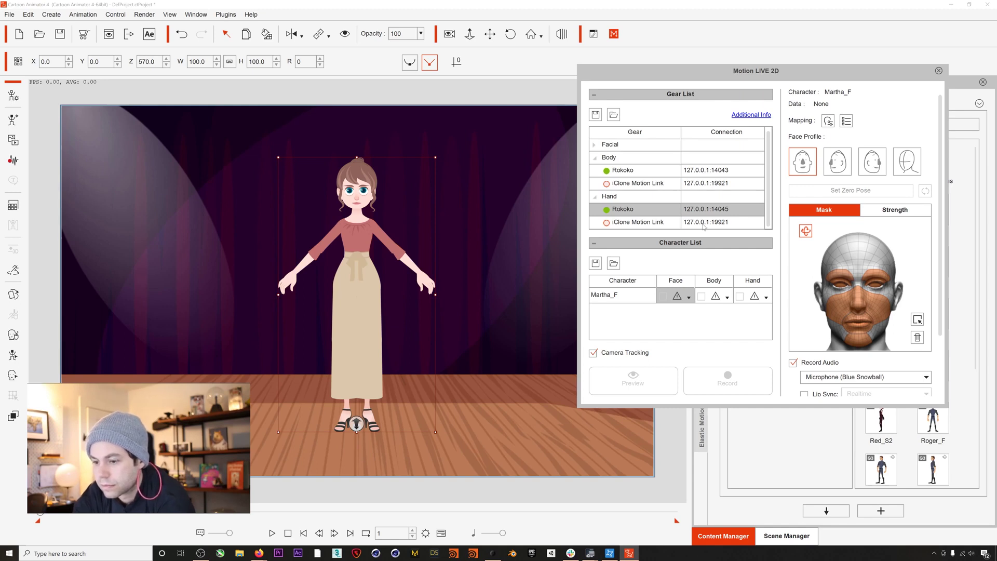
Step: Set Martha_F's Hand source to Rokoko, accept the sprite-hands warning, and close Motion LIVE 2D
click(766, 297)
click(792, 308)
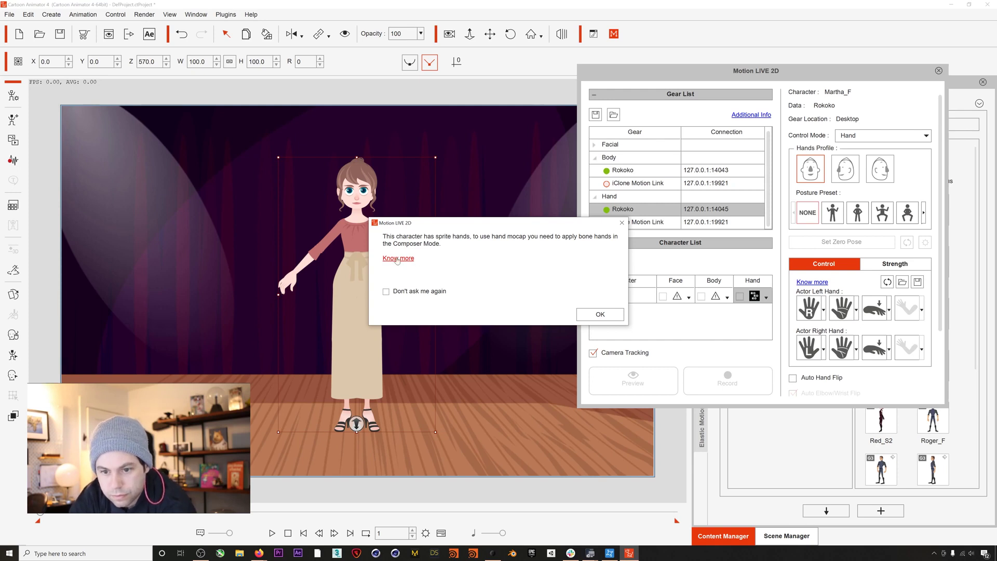
click(596, 314)
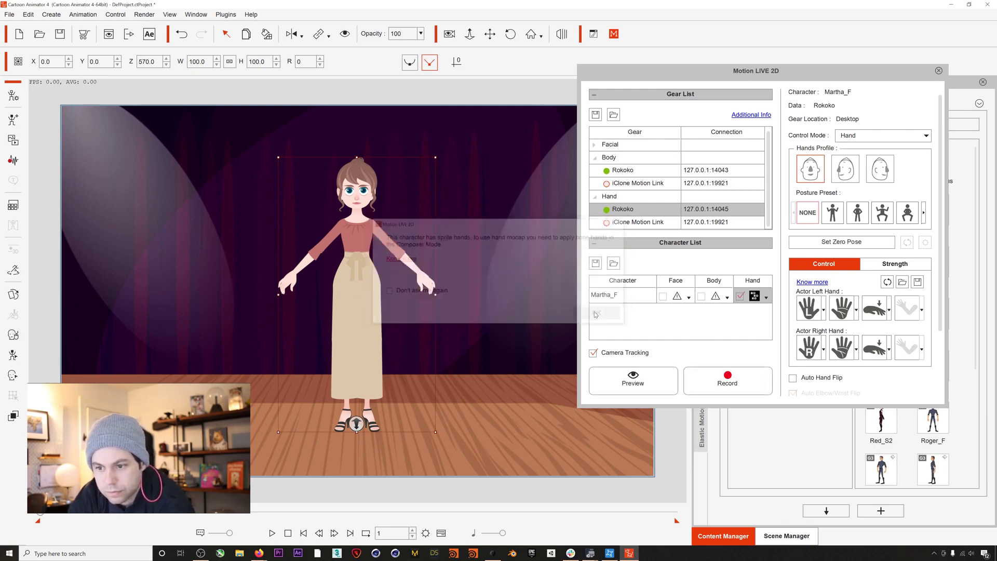
click(939, 71)
Step: In Composer Mode, drag the G3 360 Human Martha_palm down bone hands onto Martha_F
click(497, 313)
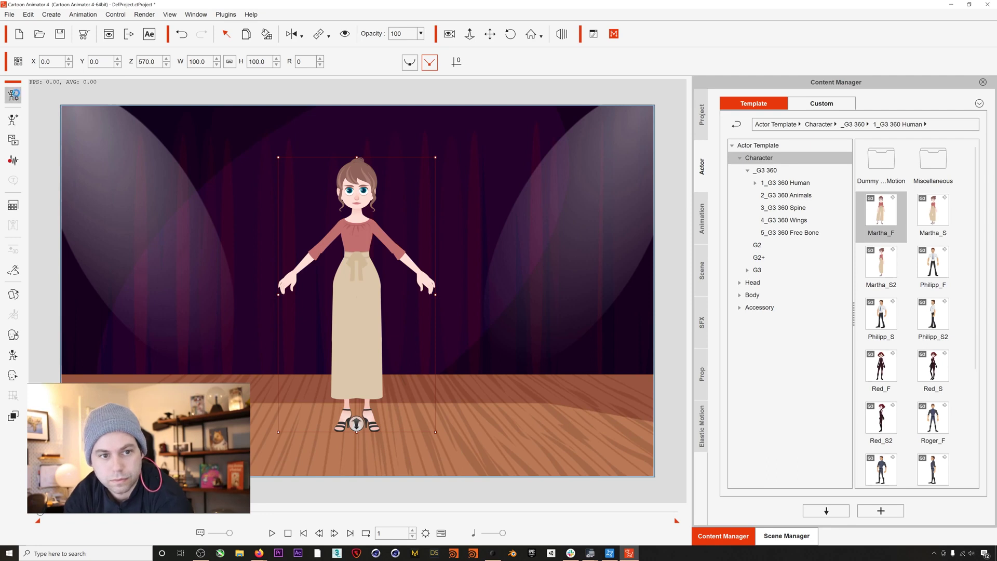
click(14, 94)
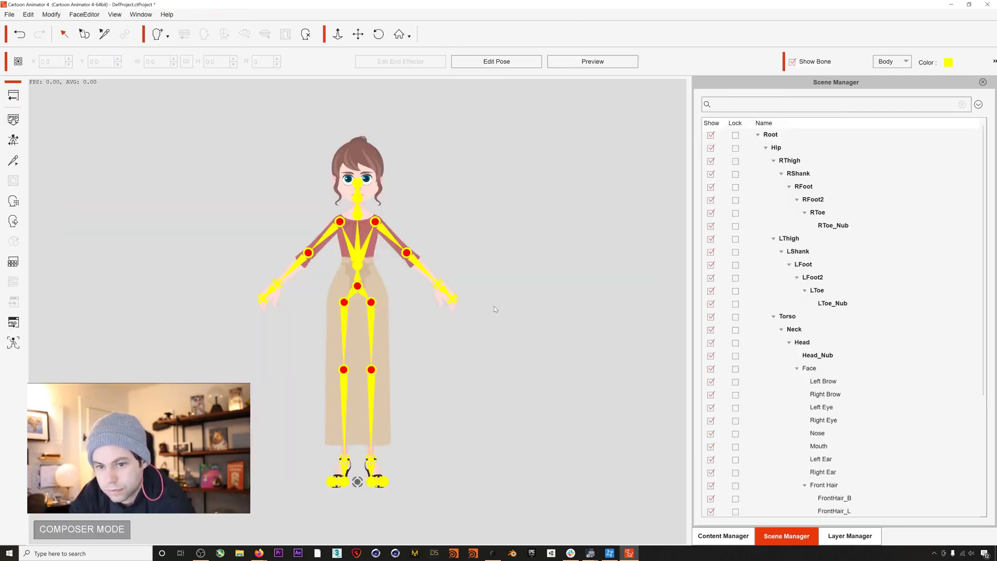
click(713, 537)
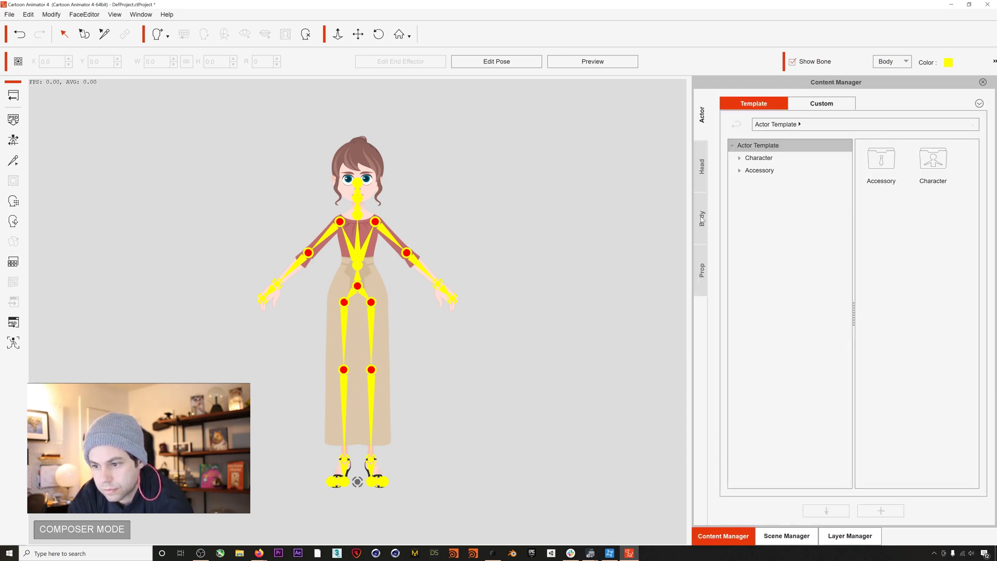
click(702, 220)
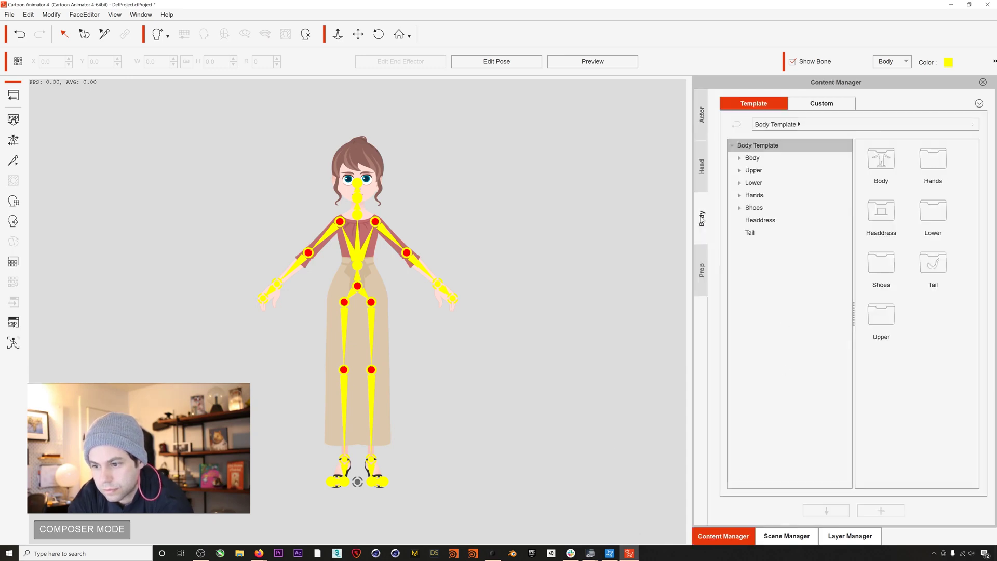
click(739, 195)
click(747, 220)
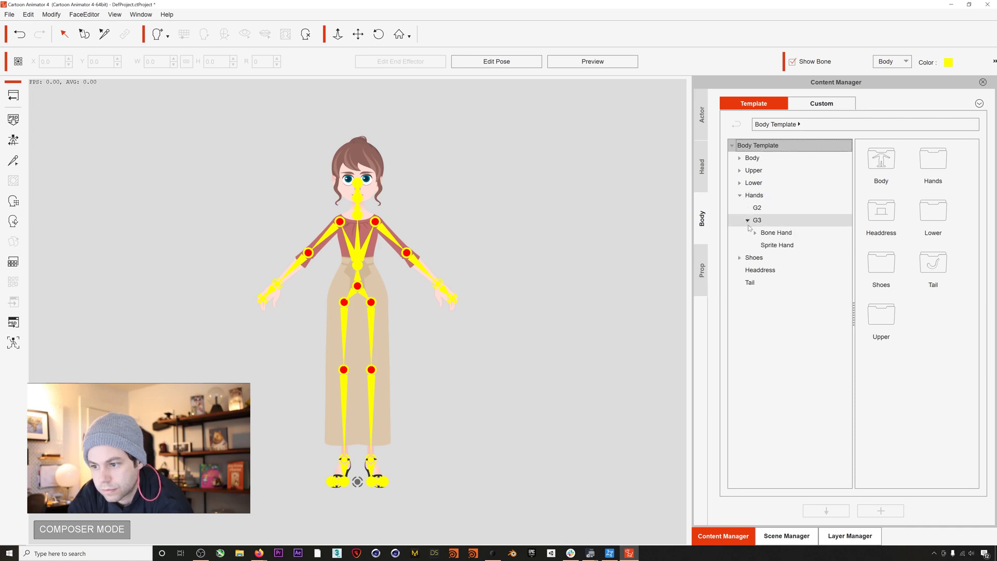
click(780, 235)
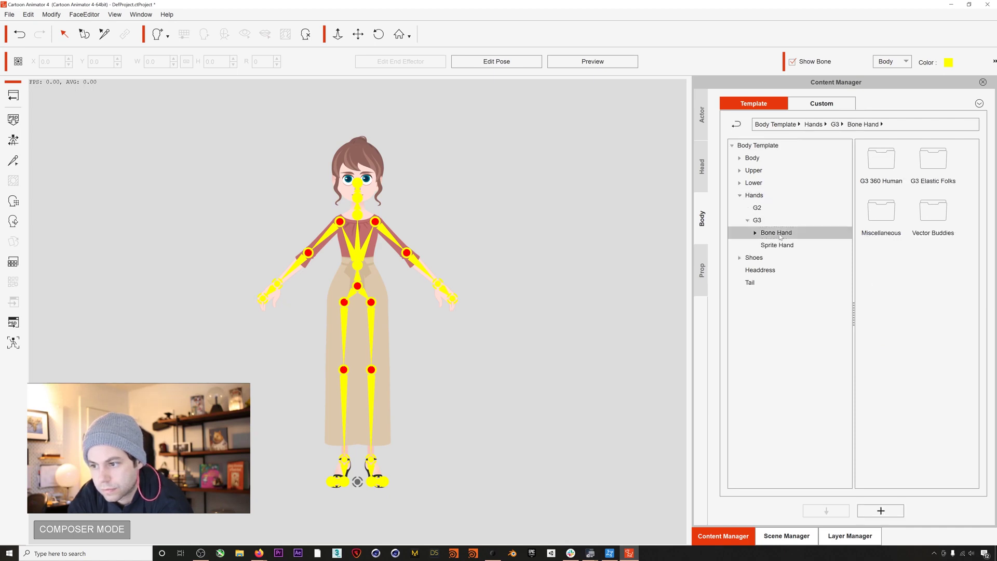
double_click(891, 167)
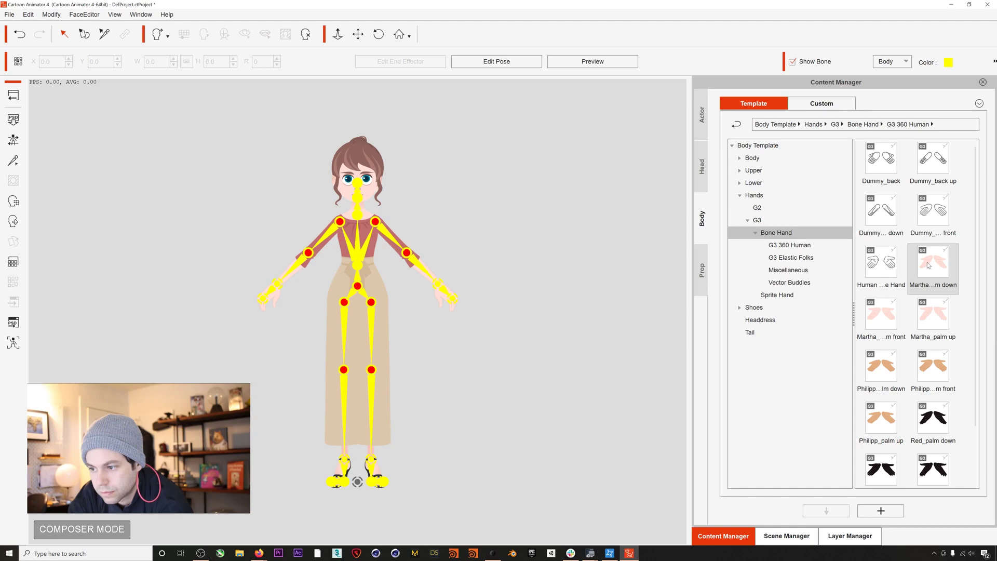
drag(929, 266, 353, 265)
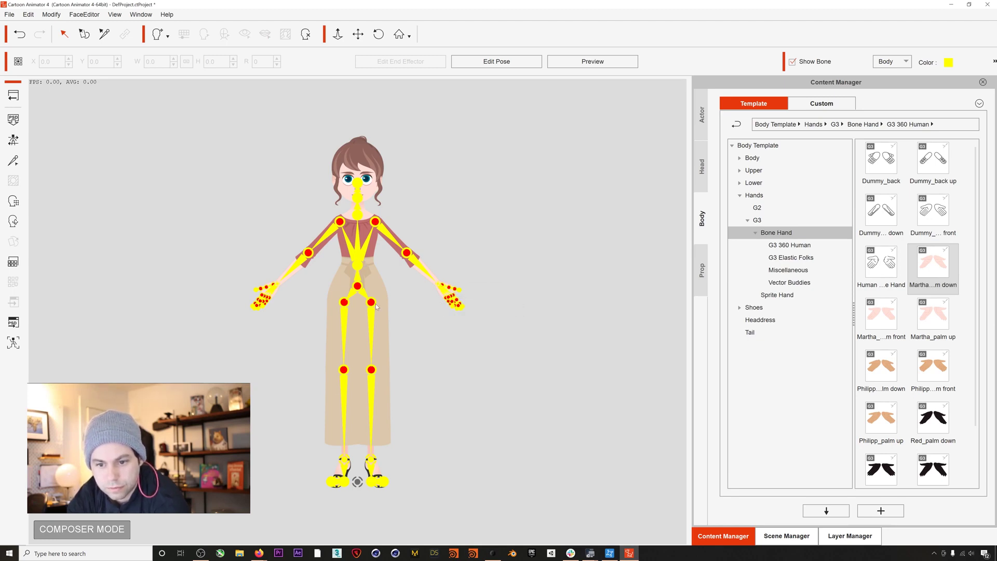
click(13, 97)
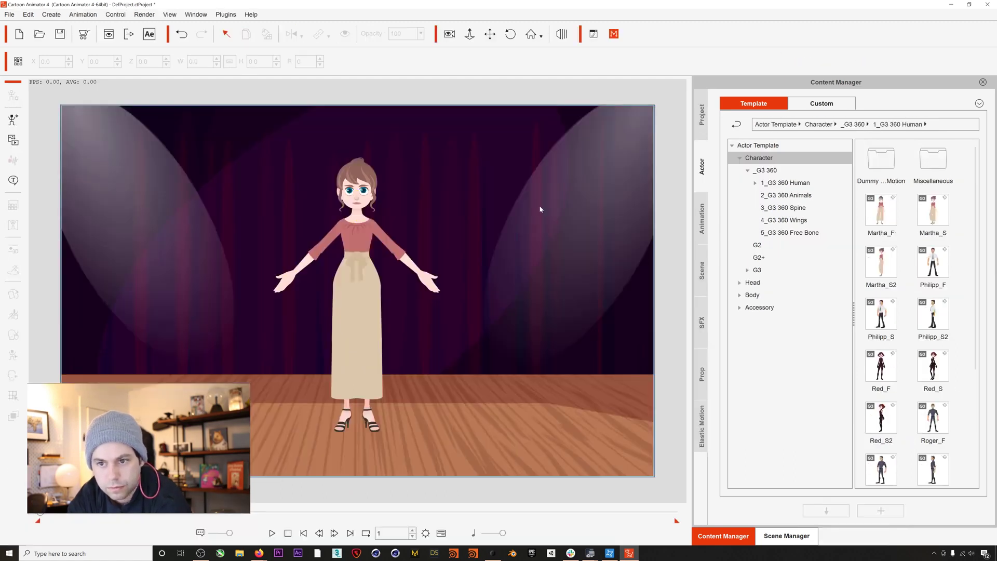
Step: Reopen Motion LIVE 2D and reconnect both the Body and Hand Rokoko gears
click(225, 14)
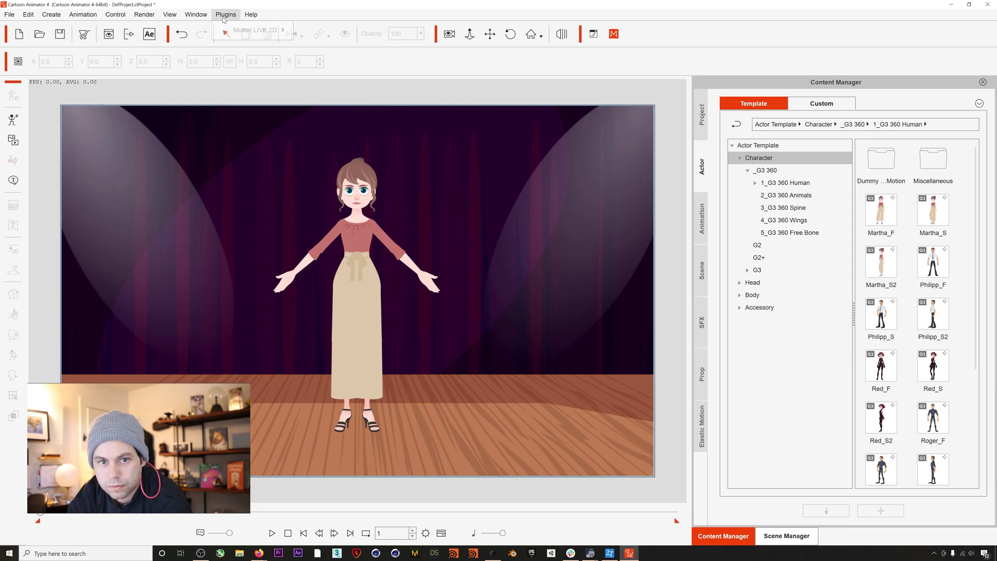
click(319, 34)
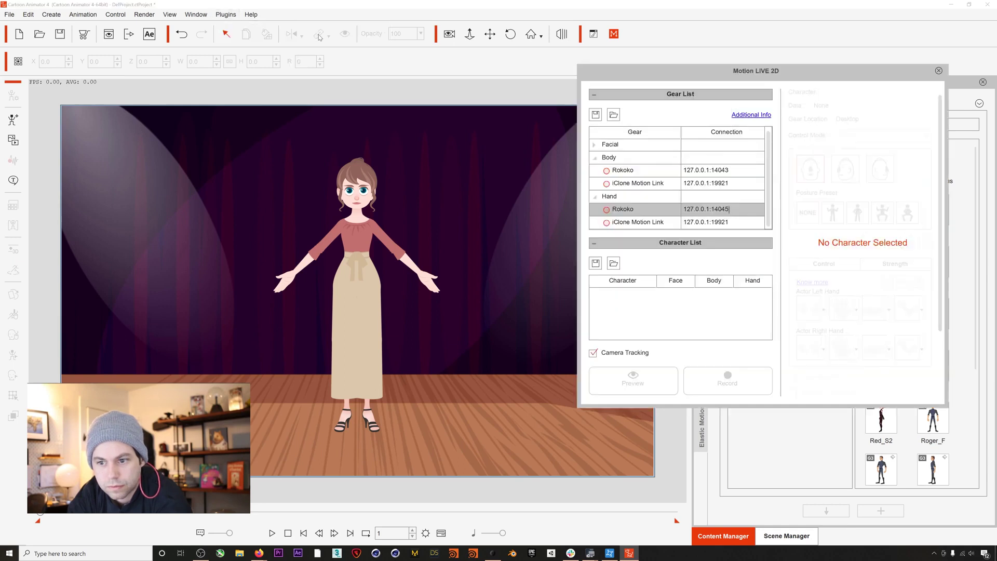
click(606, 171)
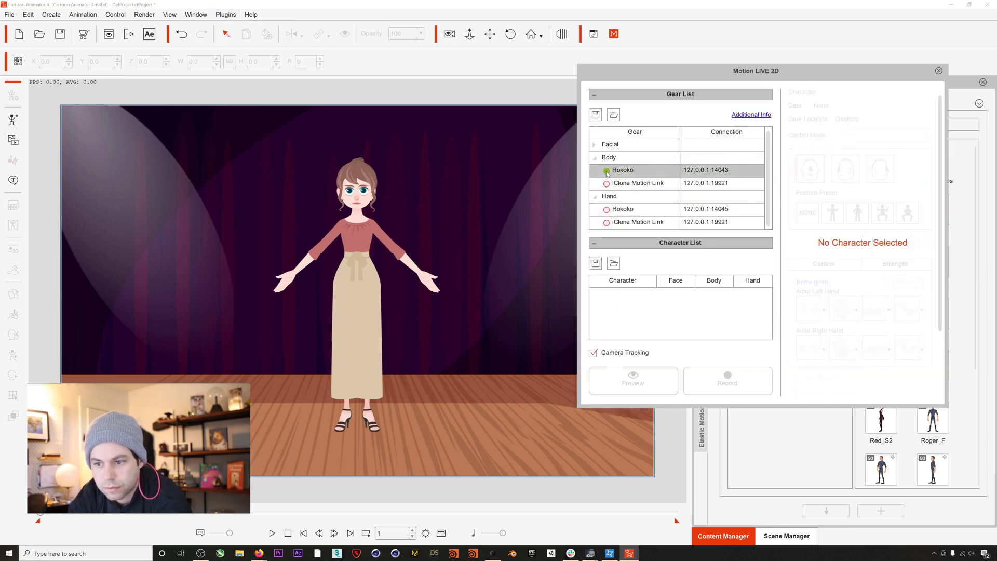
click(606, 209)
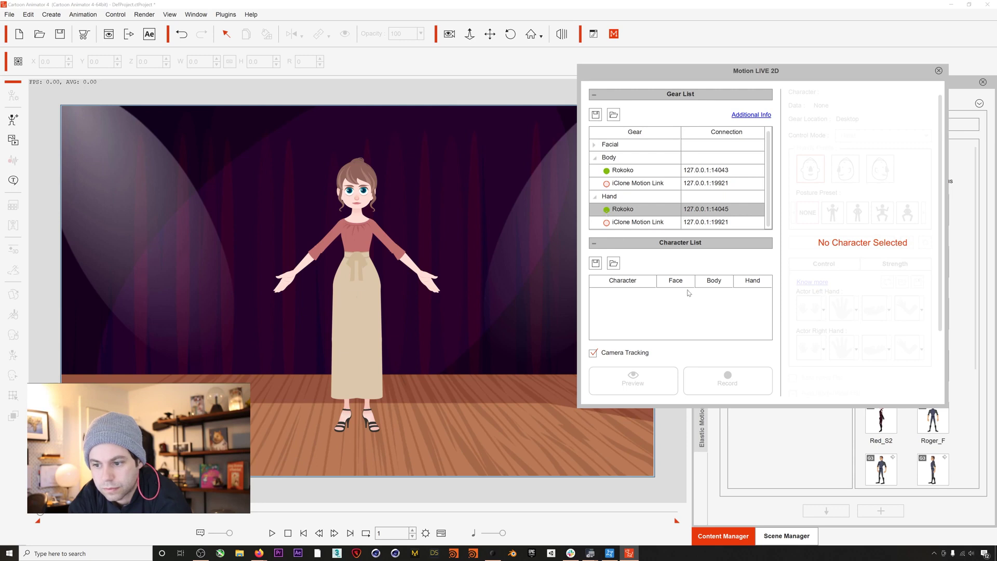
Step: Assign Rokoko to Martha_F's body and hands, then start the live mocap preview
click(369, 235)
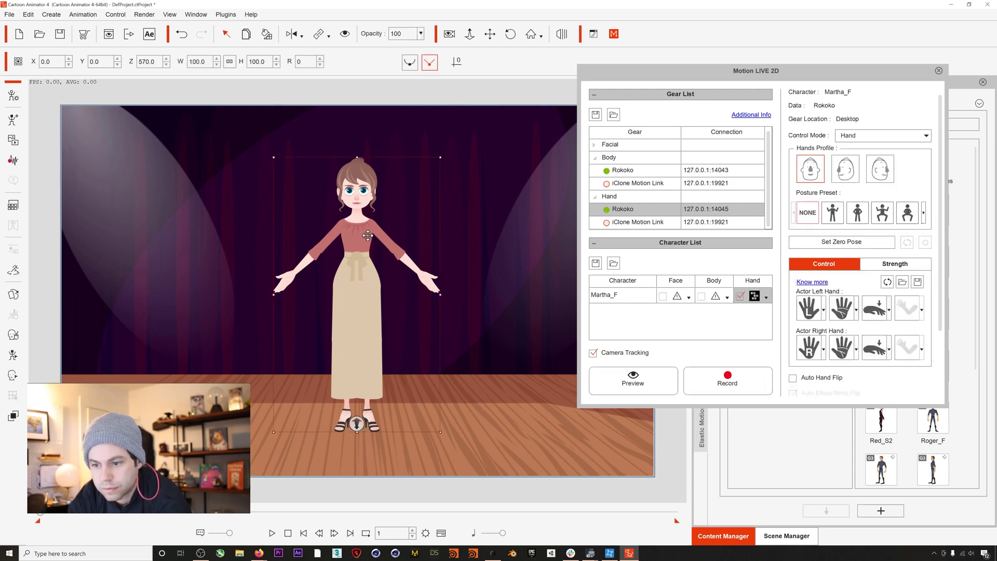
click(726, 297)
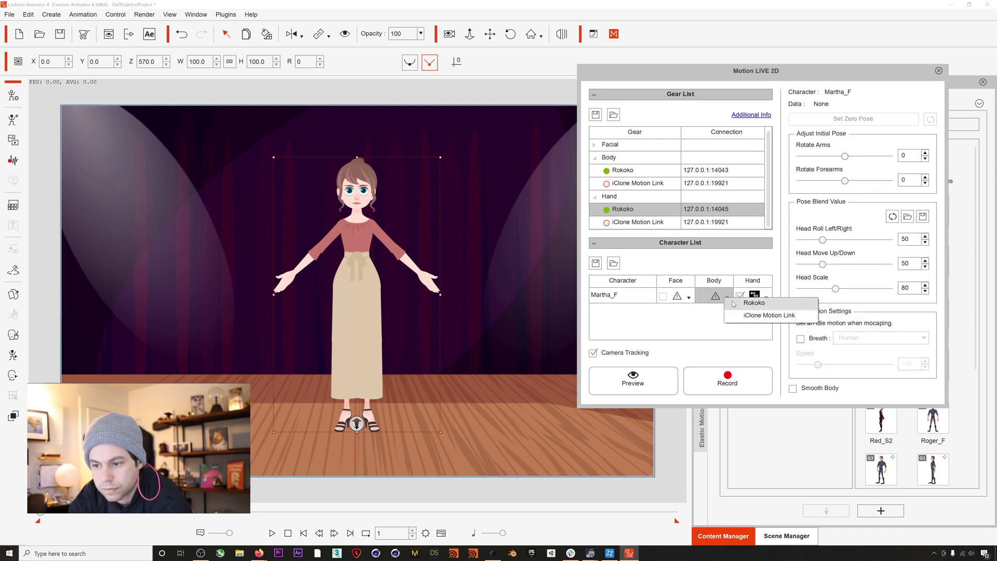
click(758, 303)
click(760, 302)
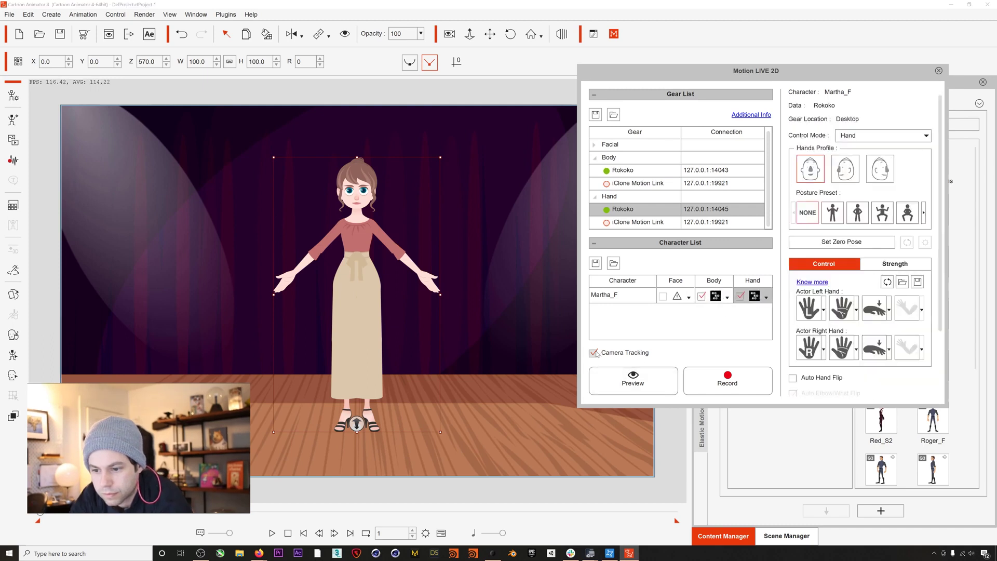
click(592, 353)
click(633, 382)
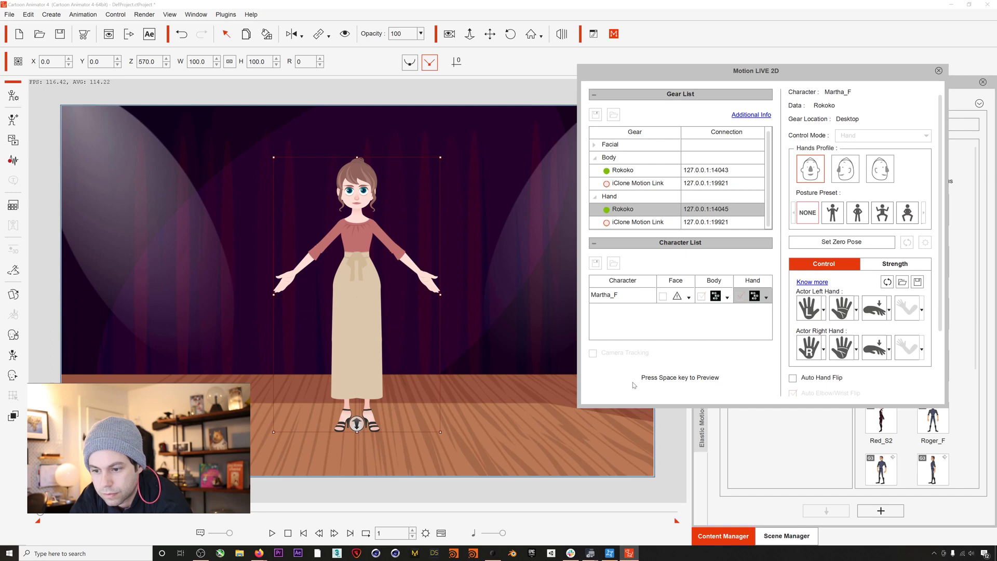